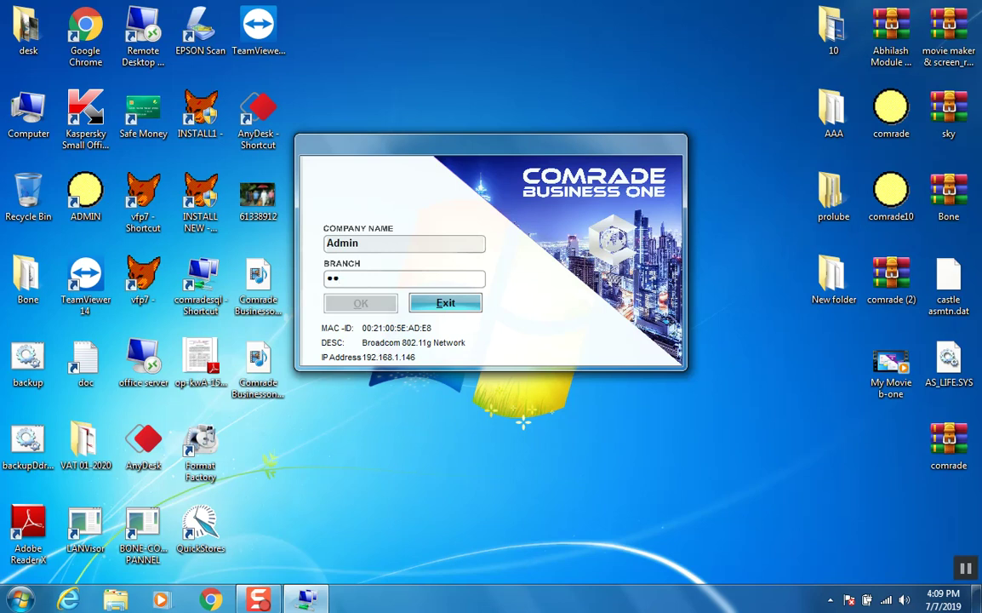
Step: Log in, dismiss the department reminder, and choose DEMO COMPANY with the HO department
key("Tab")
key("Return")
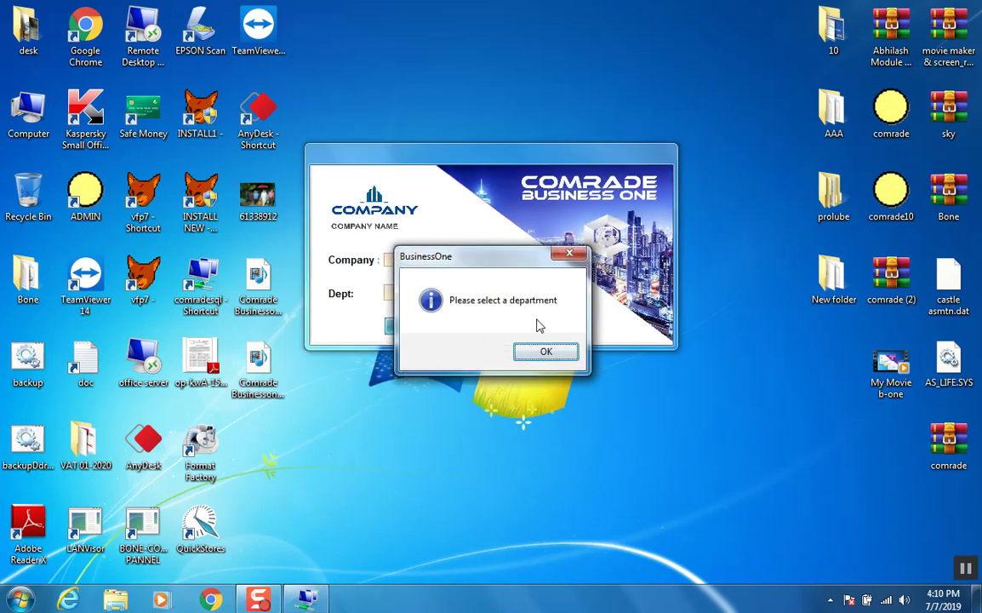
left_click(553, 351)
left_click(529, 260)
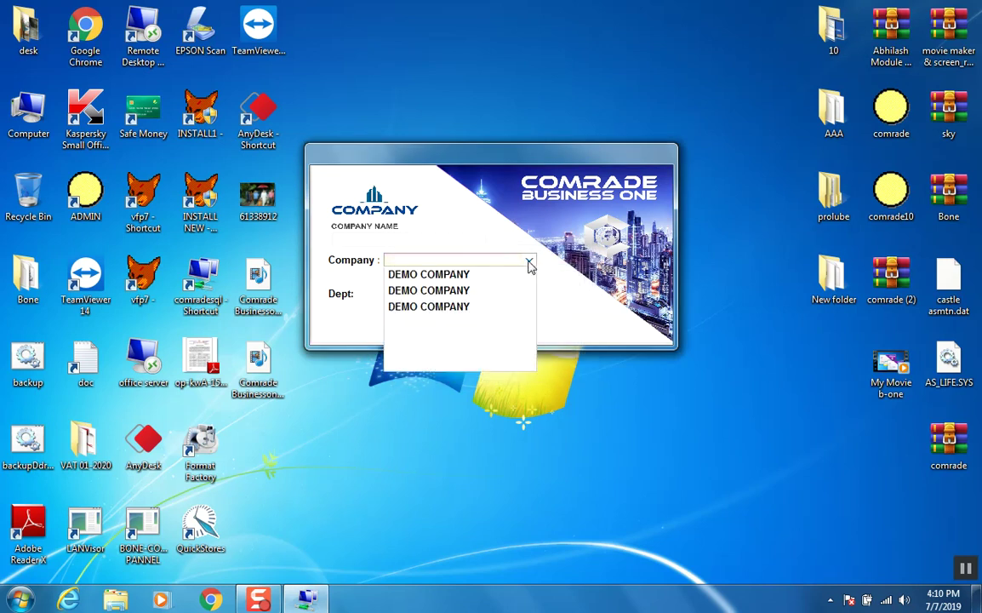
left_click(446, 286)
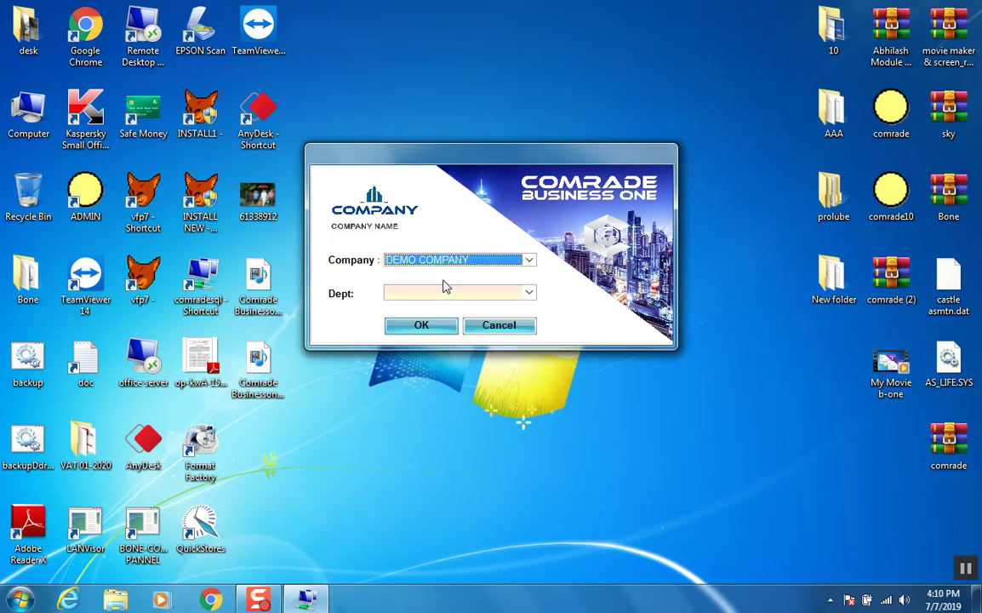
left_click(445, 293)
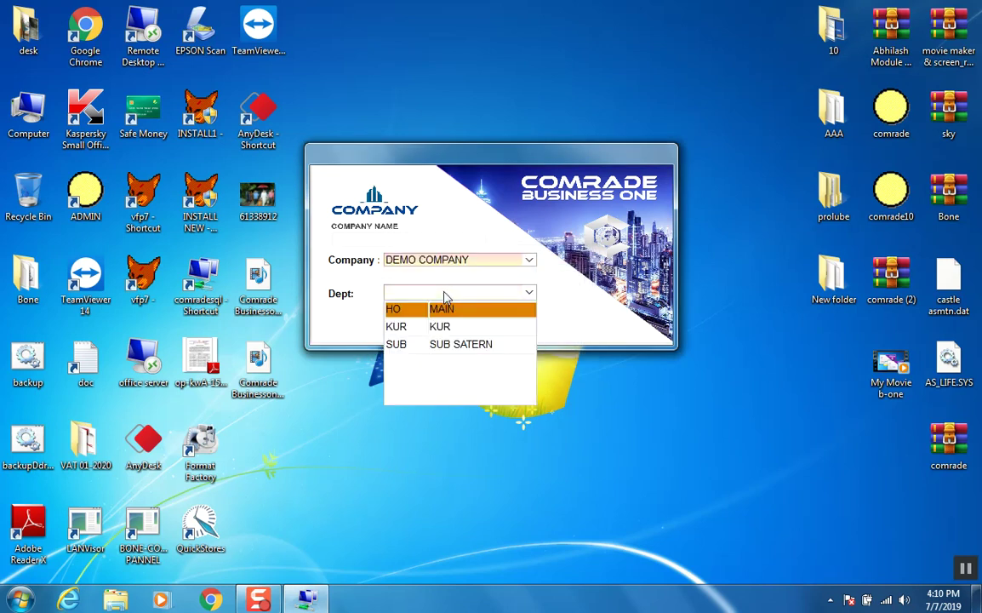
left_click(399, 313)
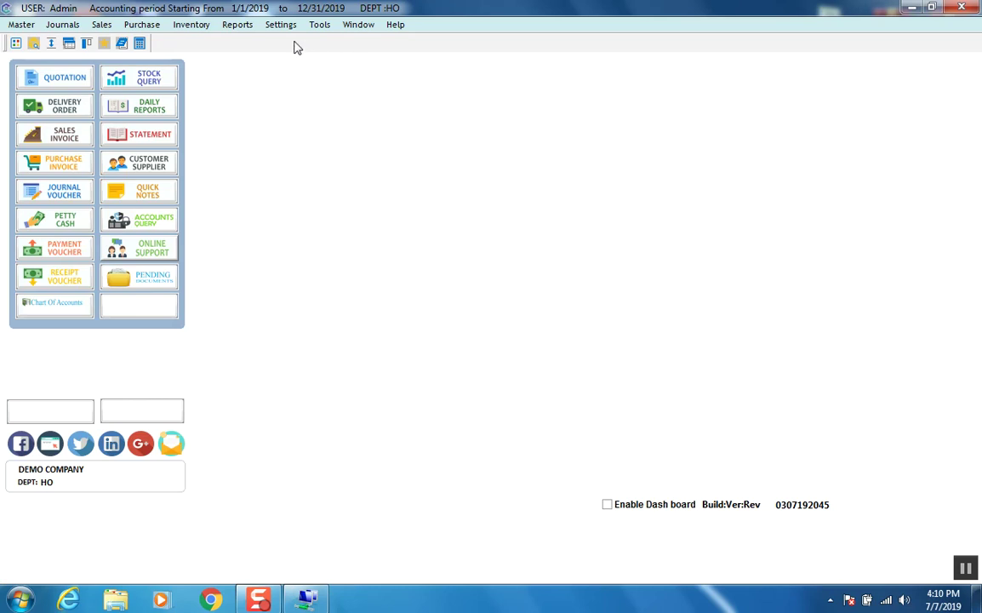
Step: Open Settings > System Settings and enter the company telephone number on Company Settings
left_click(275, 26)
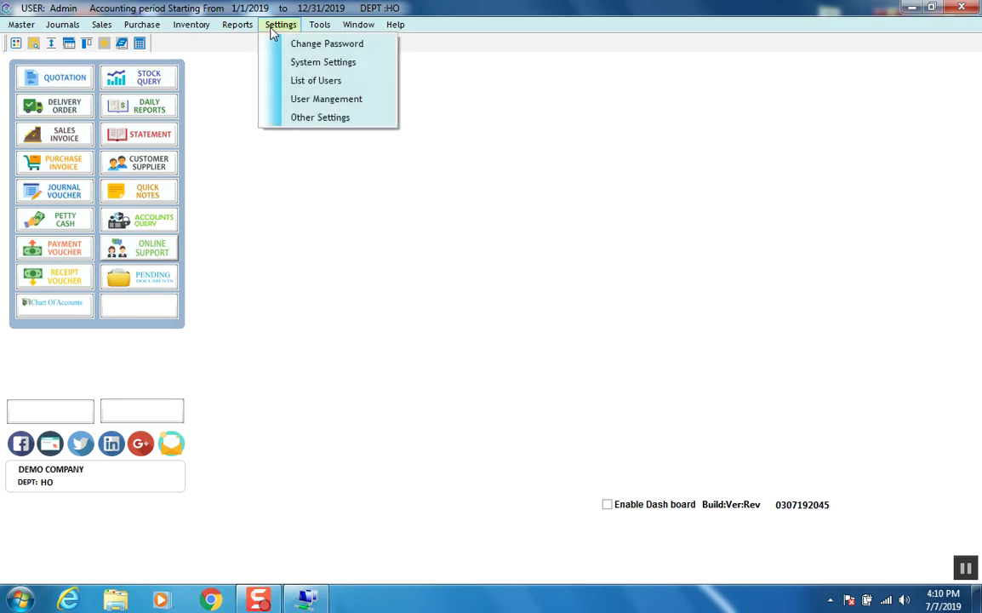
left_click(302, 64)
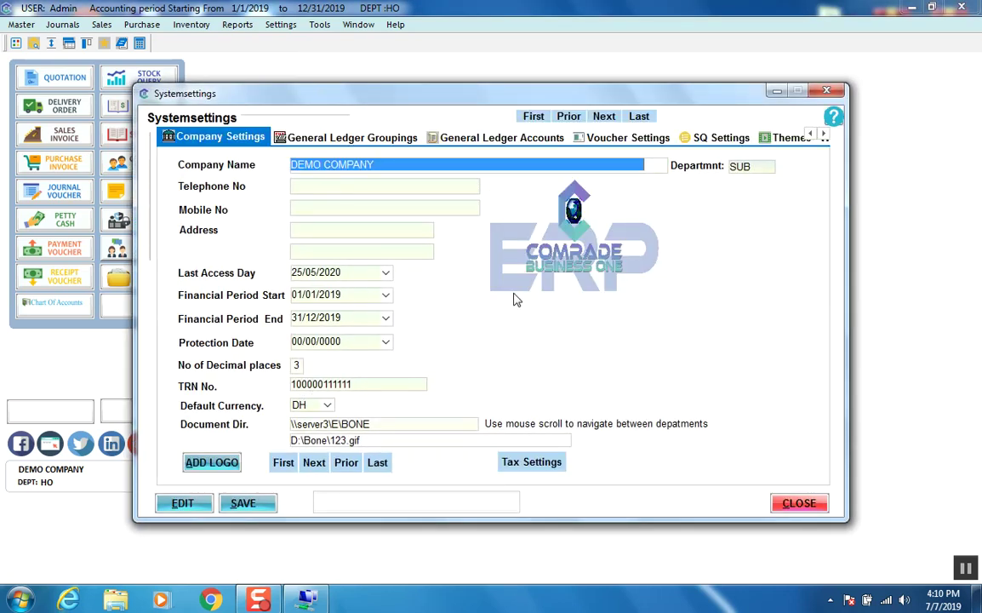
left_click(299, 189)
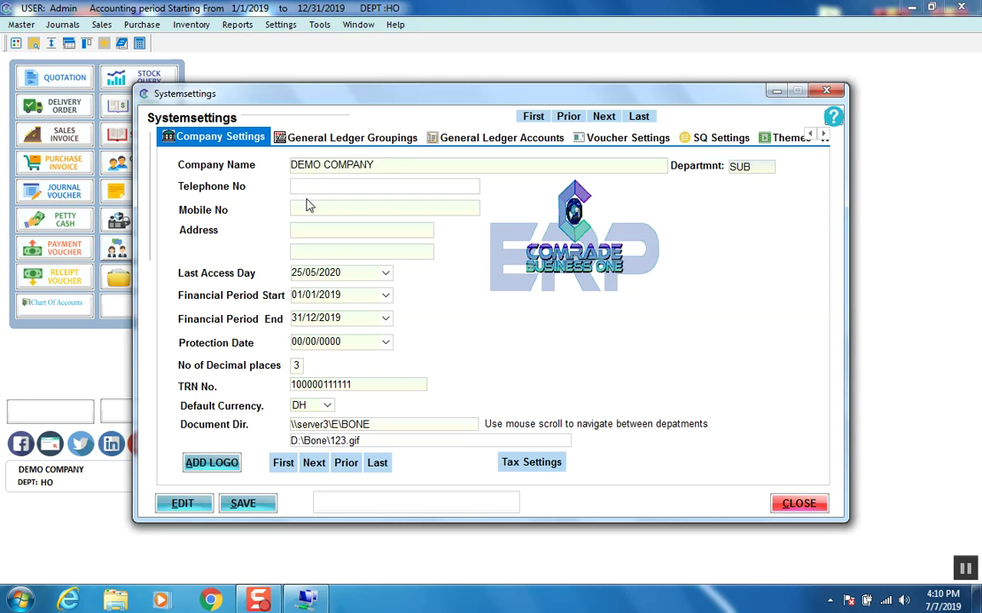
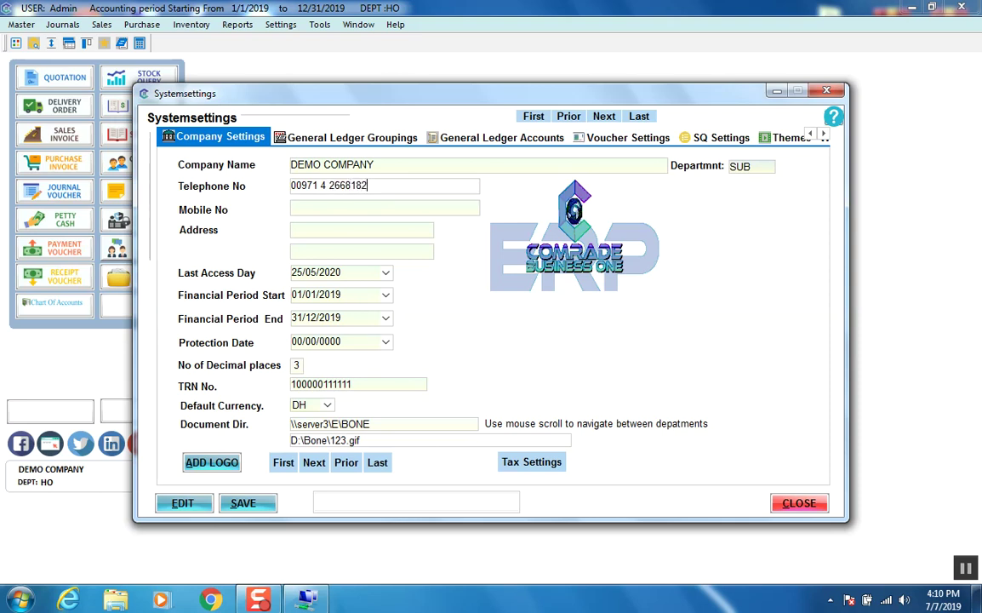
left_click(309, 206)
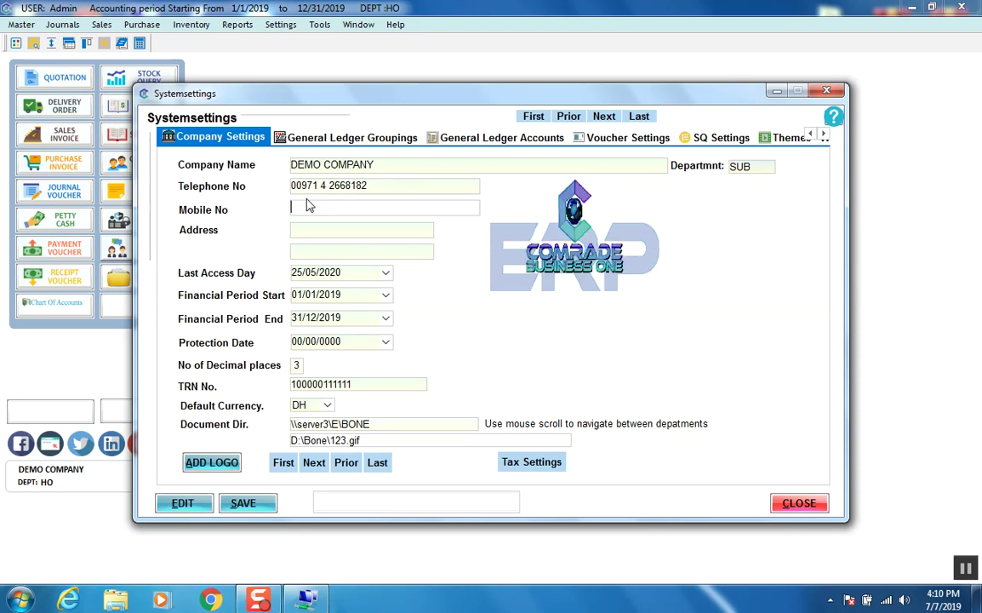
Step: Enter the company mobile number and the city and country as the address, fixing typos
key("Tab")
type("dubai")
key("BackSpace")
key("BackSpace")
key("BackSpace")
key("BackSpace")
type("DUB")
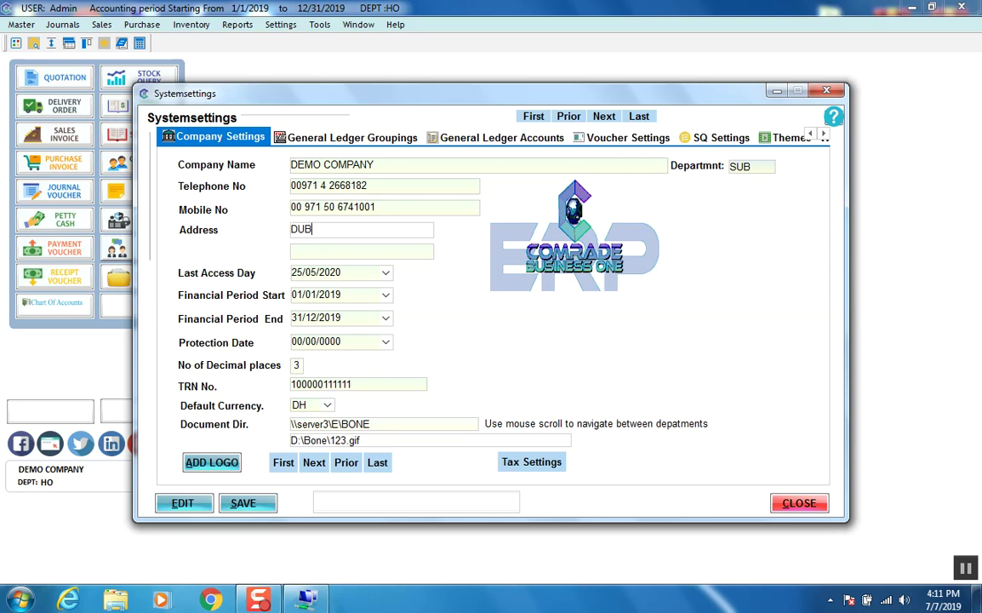
type("AI _")
type("-")
key("BackSpace")
key("BackSpace")
key("BackSpace")
type("UA")
left_click(325, 248)
left_click(329, 408)
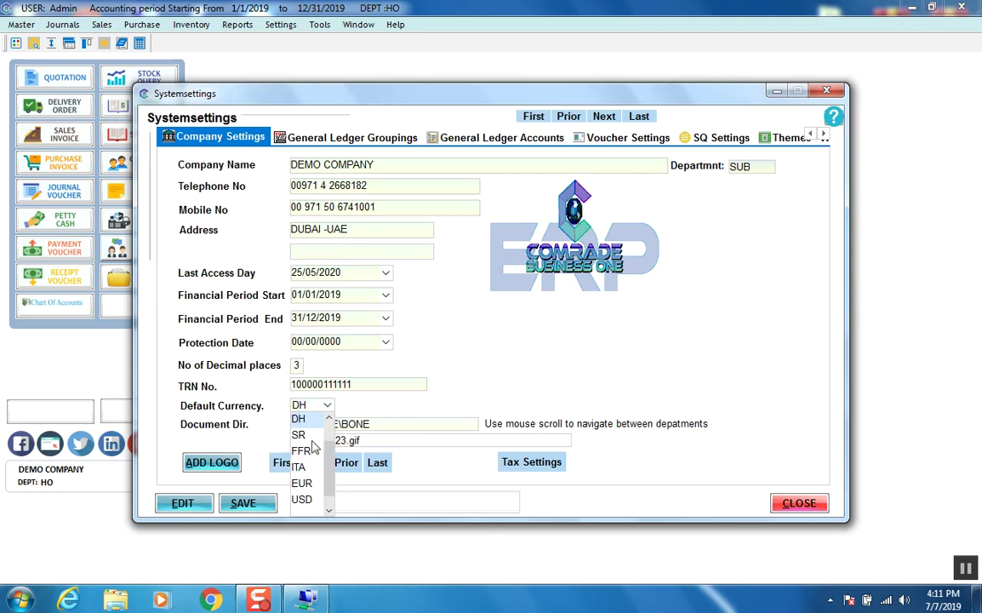
left_click(302, 500)
left_click(329, 408)
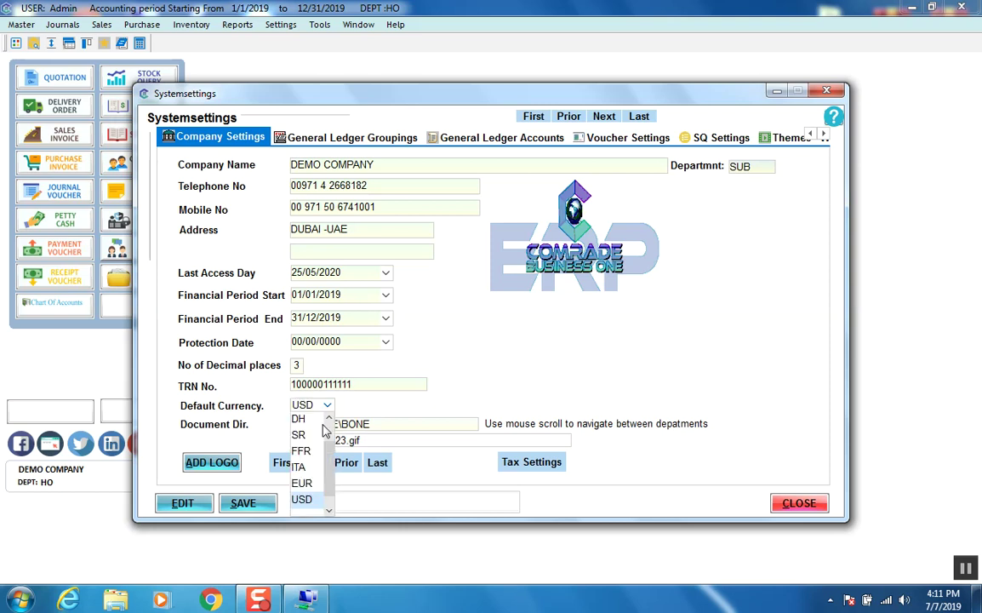
left_click(300, 418)
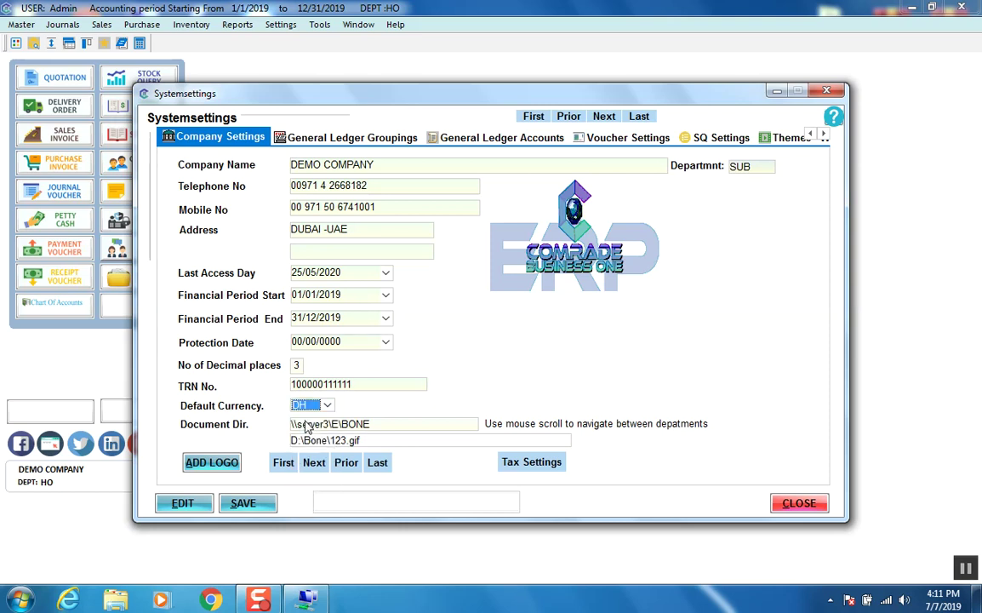
left_click(368, 388)
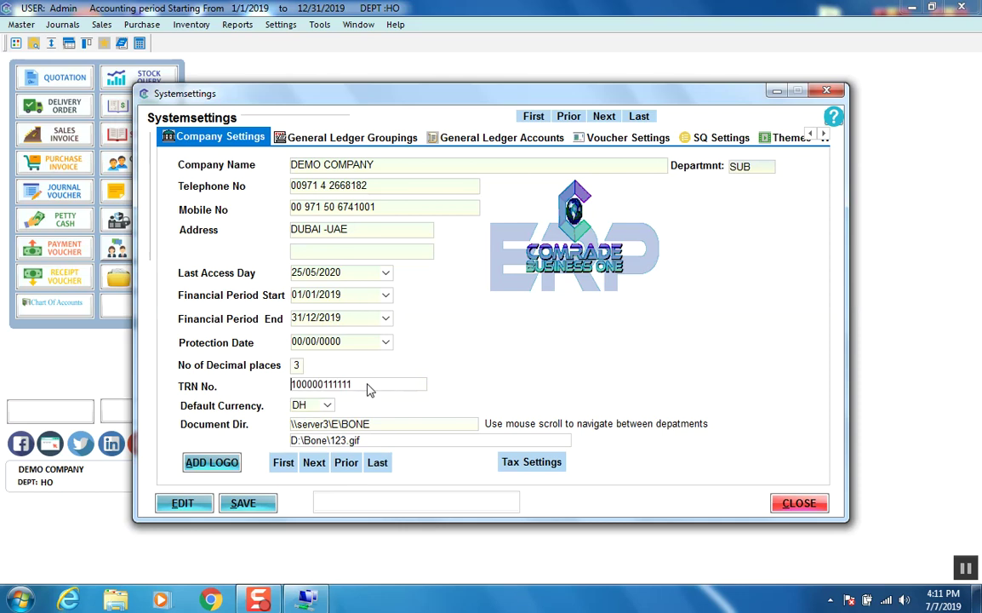
double_click(361, 392)
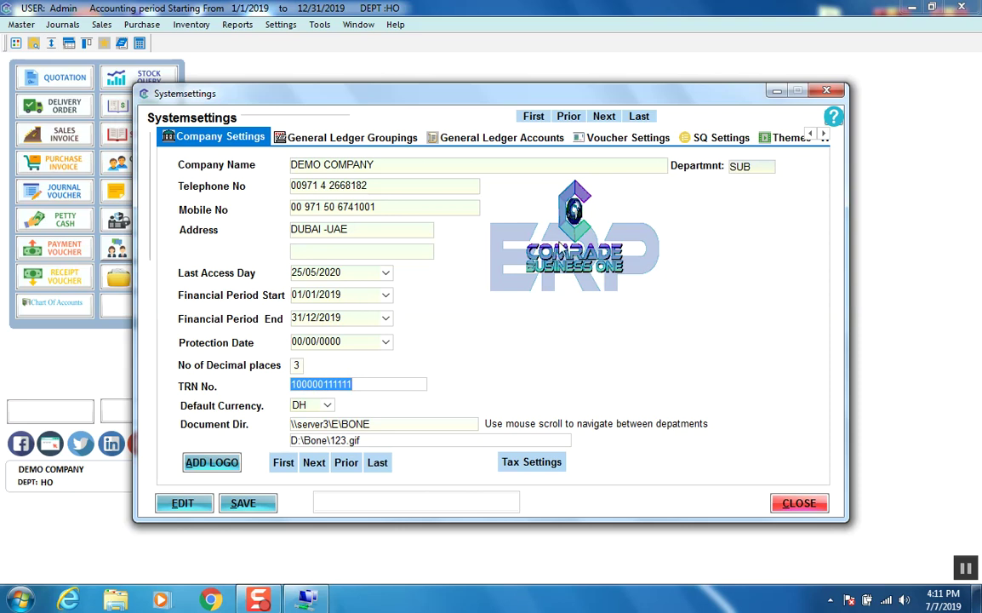
left_click(555, 245)
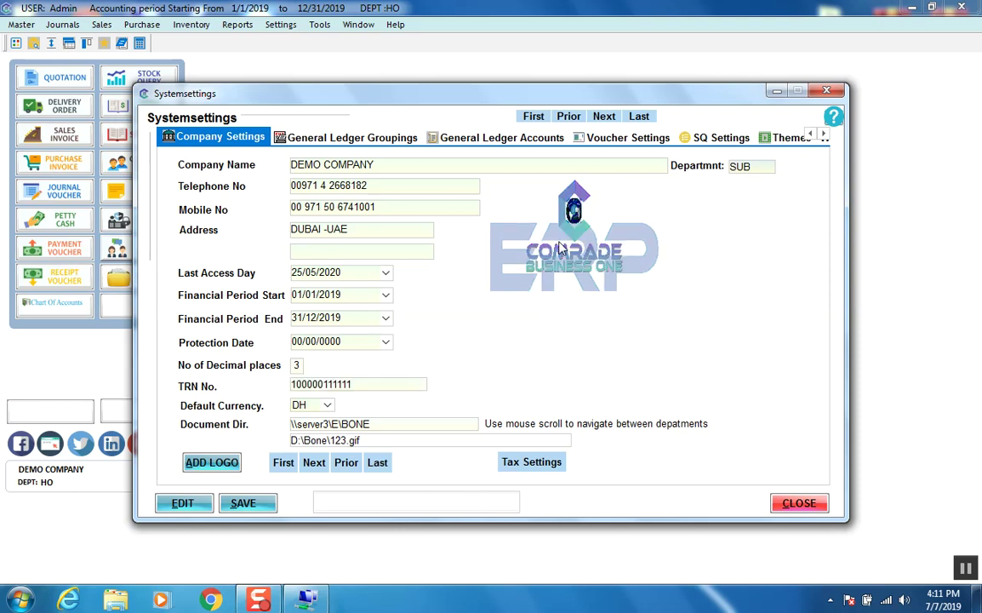
Step: Replace the company logo with D:\Bone\bank.jpg
left_click(211, 464)
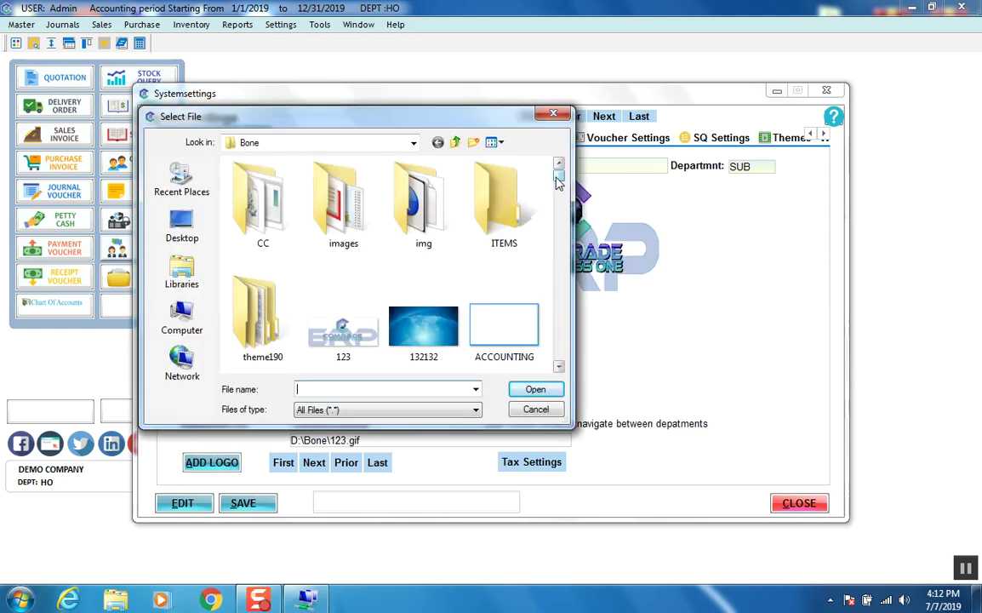
scroll(519, 189, "down", 3)
double_click(424, 181)
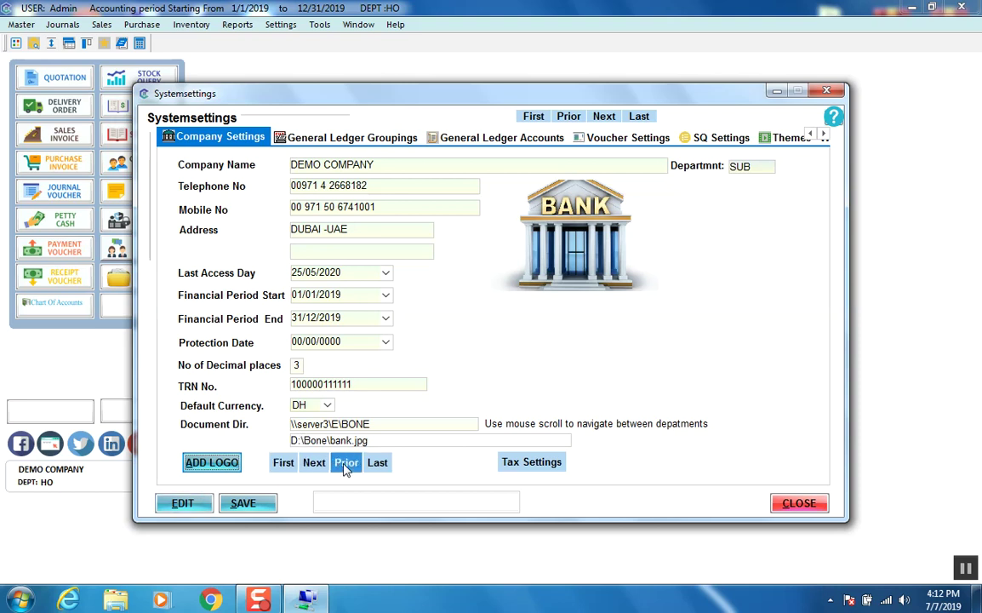
Step: Save the VAT - 5% tax entry at 5.00, then save the company settings record
left_click(529, 470)
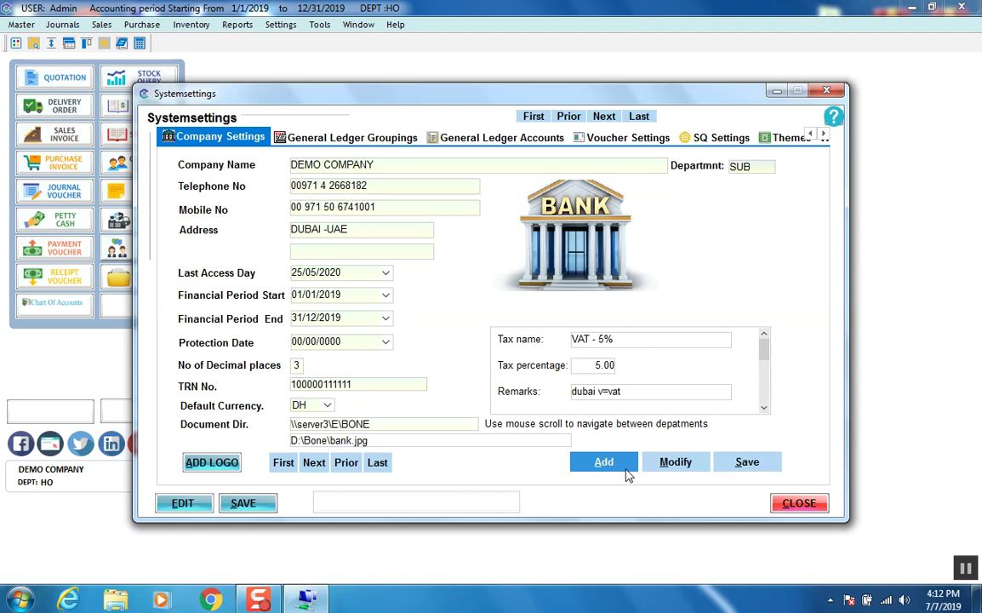
left_click(763, 469)
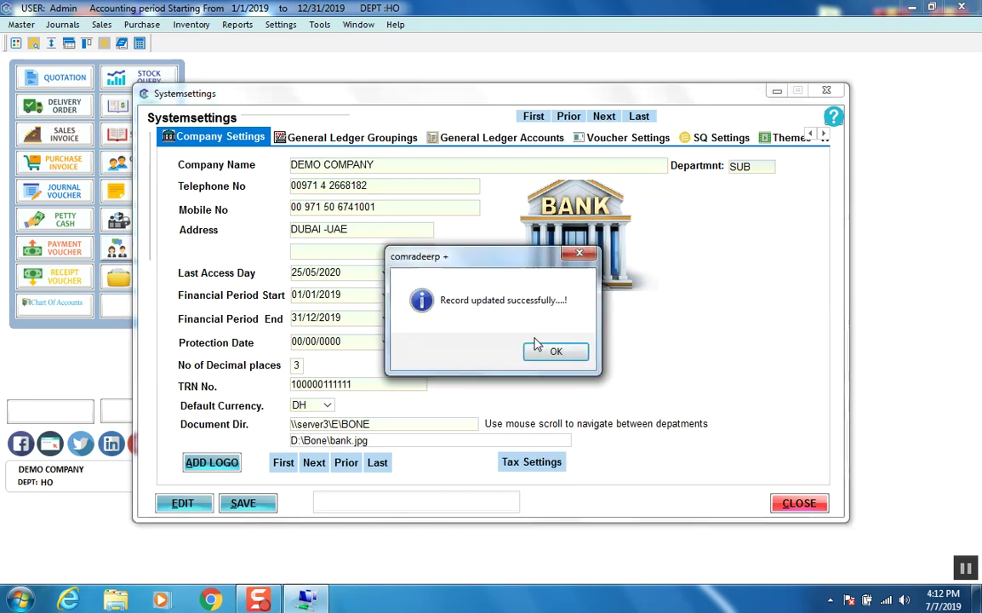
left_click(555, 349)
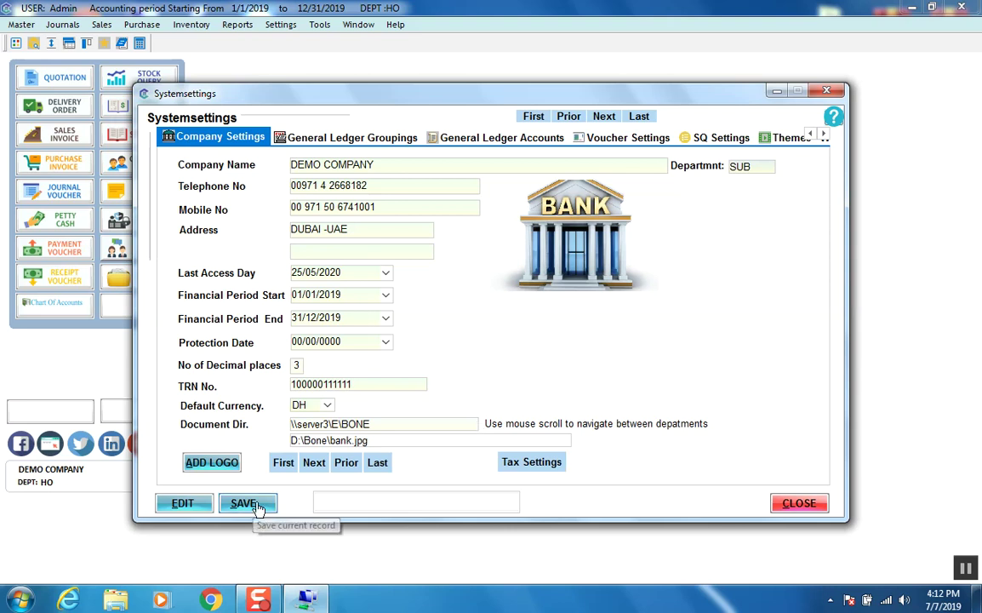
left_click(255, 507)
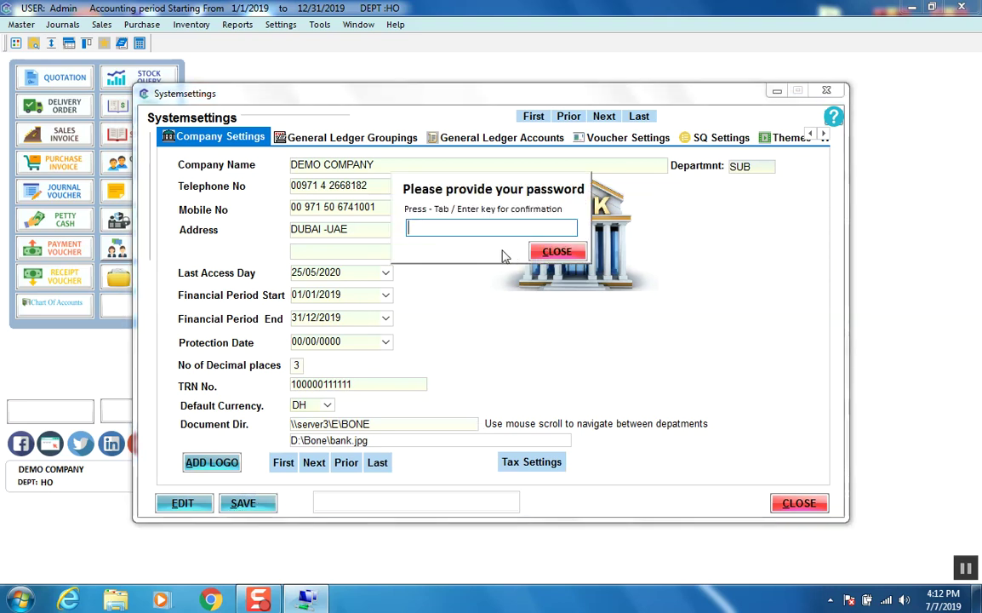
left_click(554, 249)
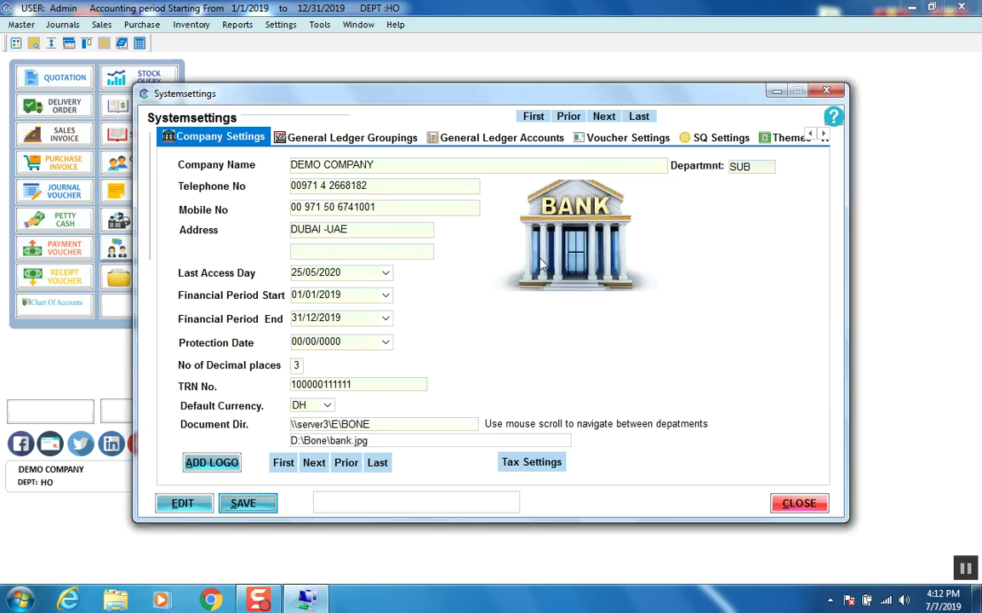
Step: Browse the CUSTOMER and then INCOME ledger groupings before moving to General Ledger Accounts
left_click(338, 138)
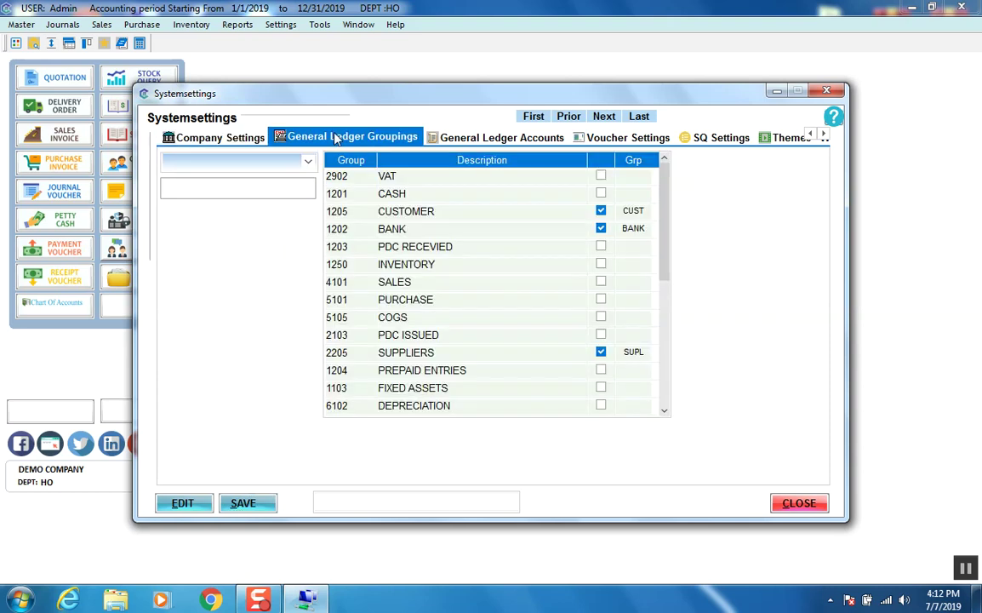
left_click(302, 163)
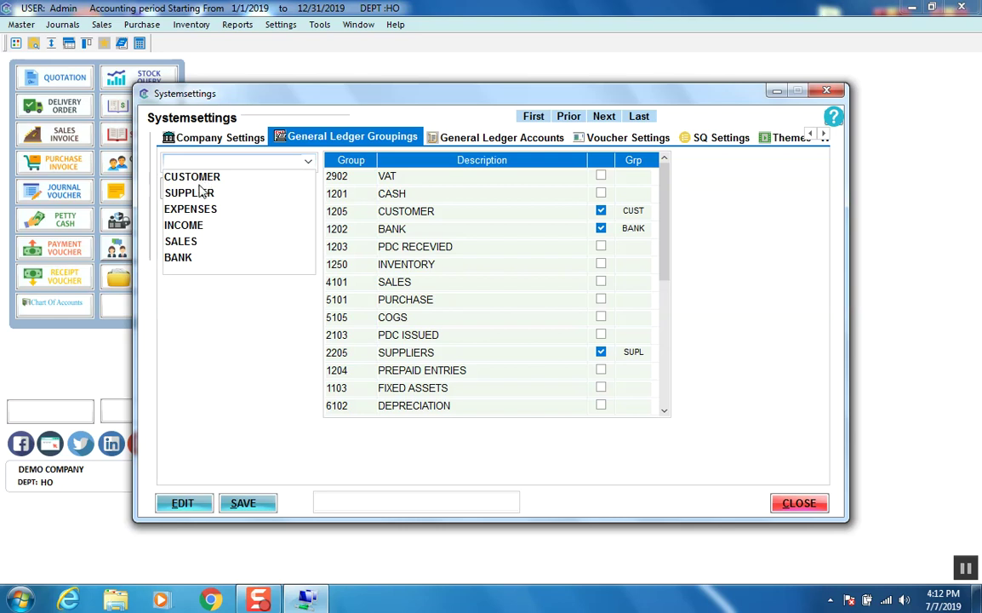
left_click(182, 176)
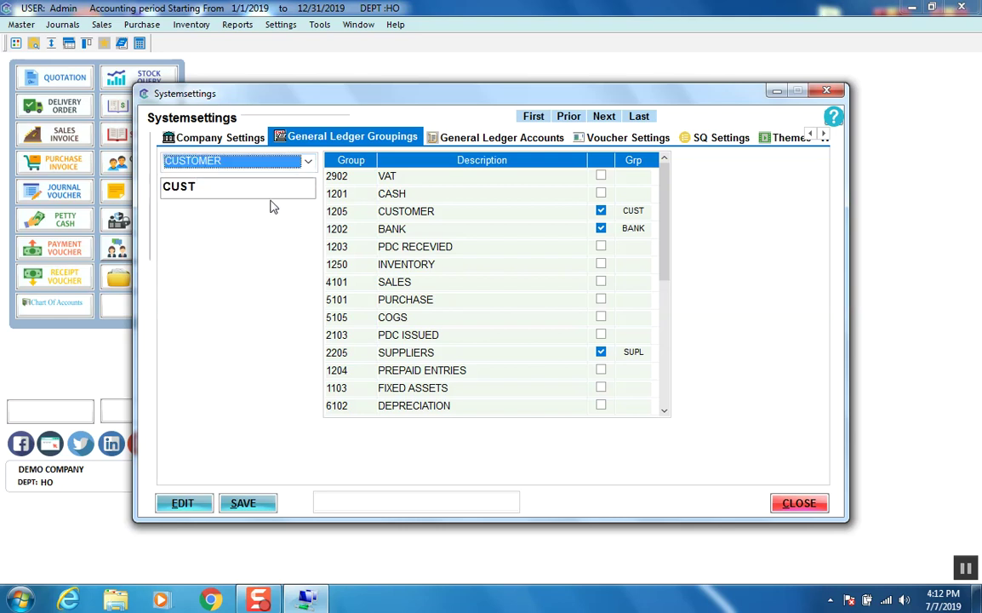
left_click(306, 163)
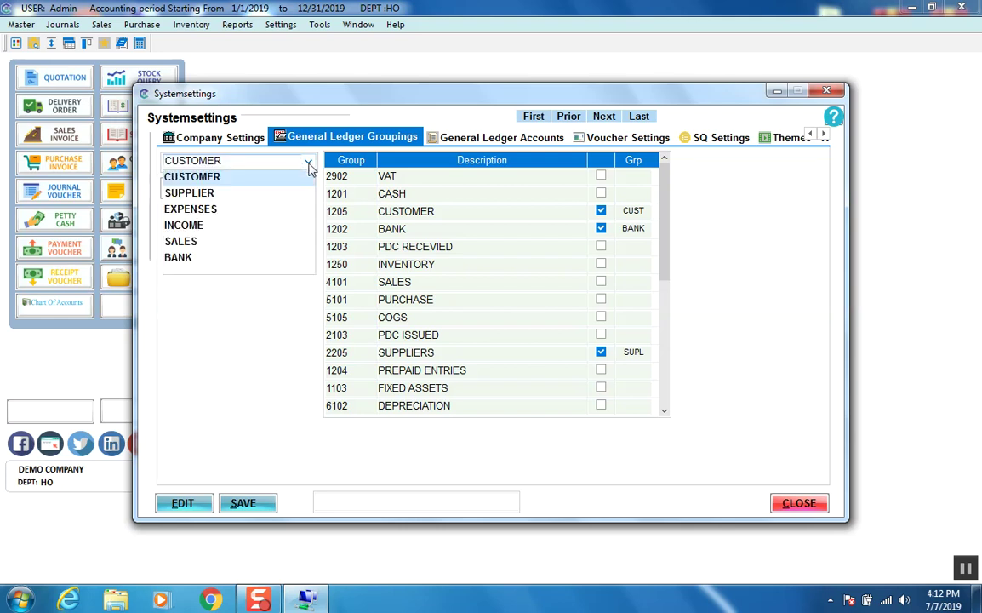
left_click(185, 225)
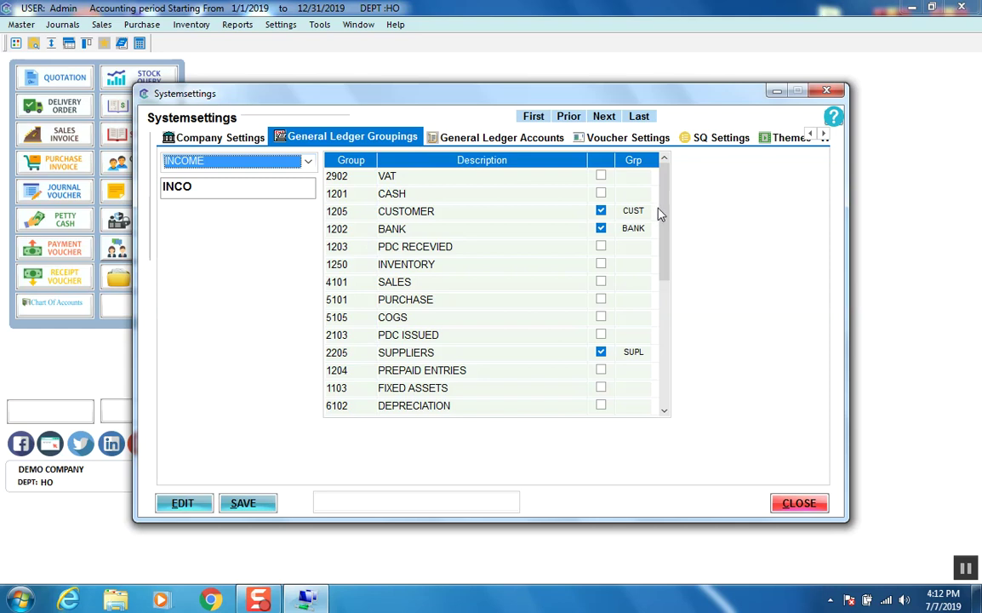
scroll(653, 294, "down", 1)
scroll(653, 293, "down", 4)
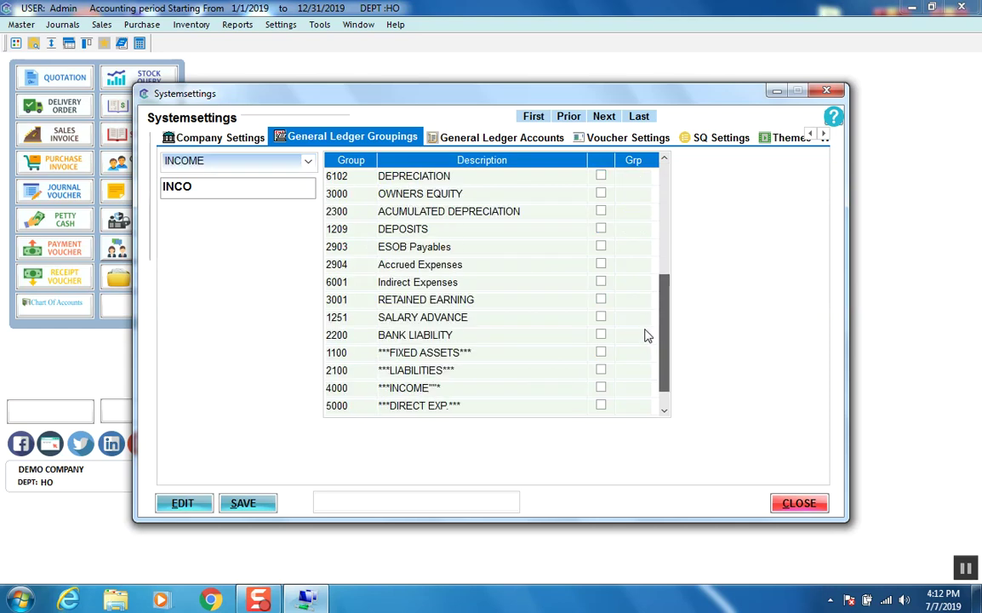
scroll(644, 347, "up", 5)
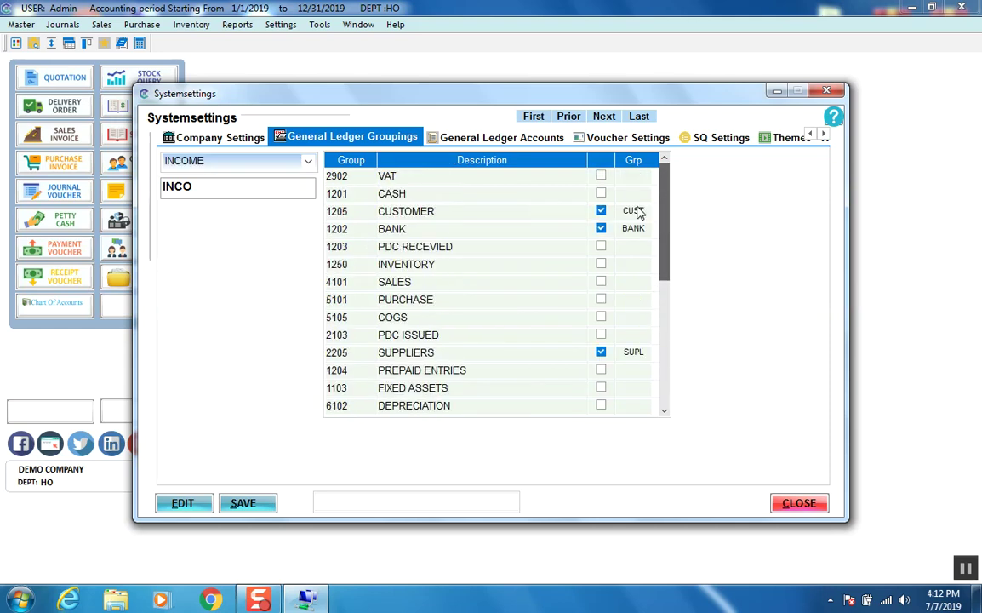
left_click(462, 140)
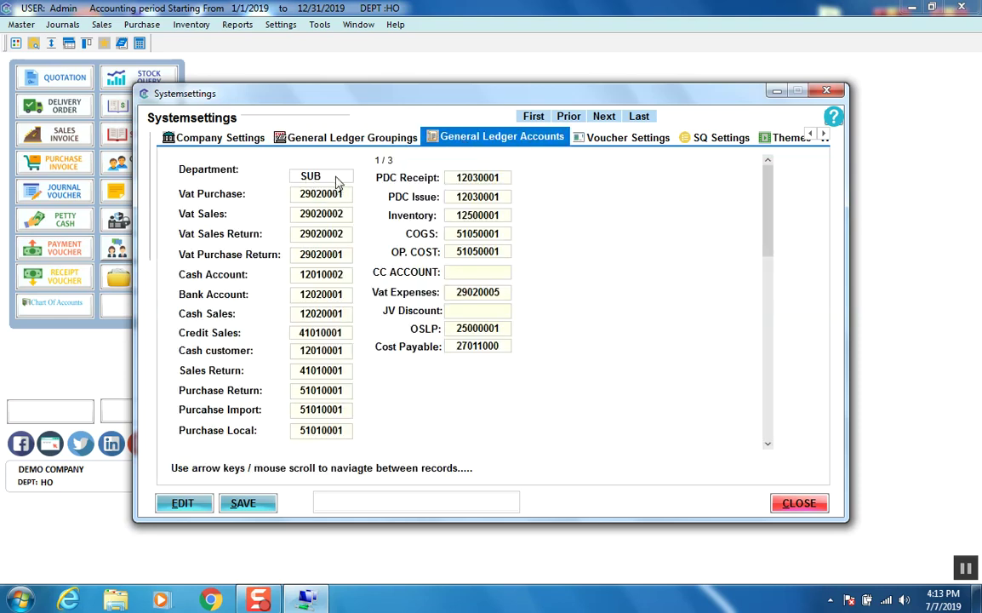
Step: Inspect the Vat Purchase and Bank Account default ledger numbers, ending on Voucher Settings
left_click(335, 179)
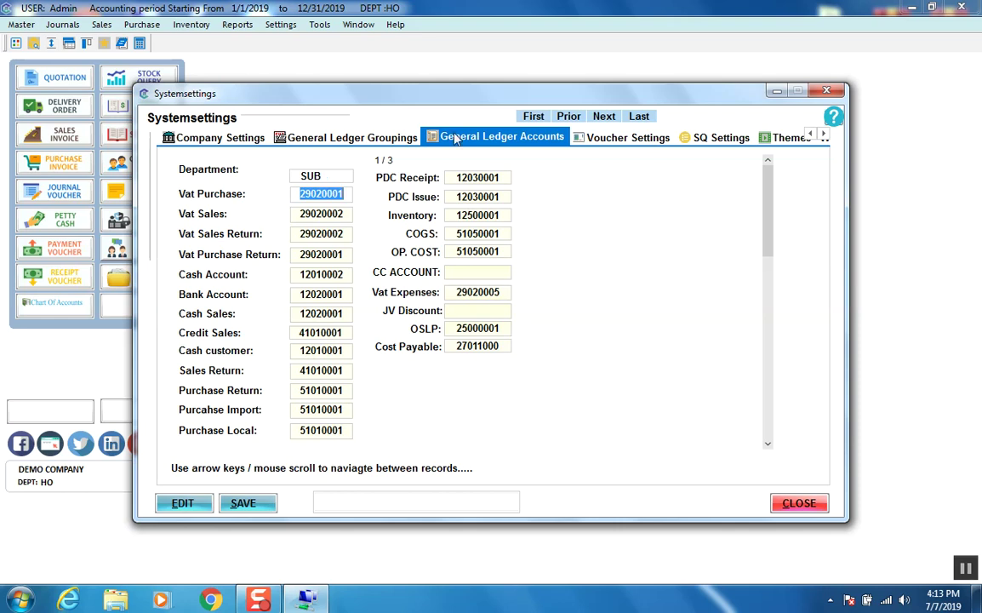
left_click(579, 141)
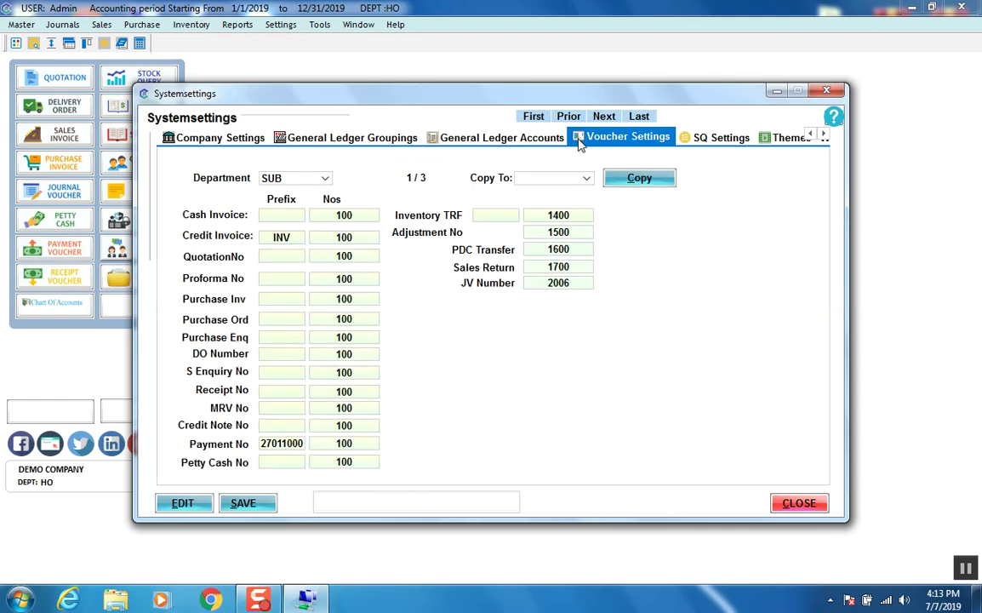
left_click(492, 141)
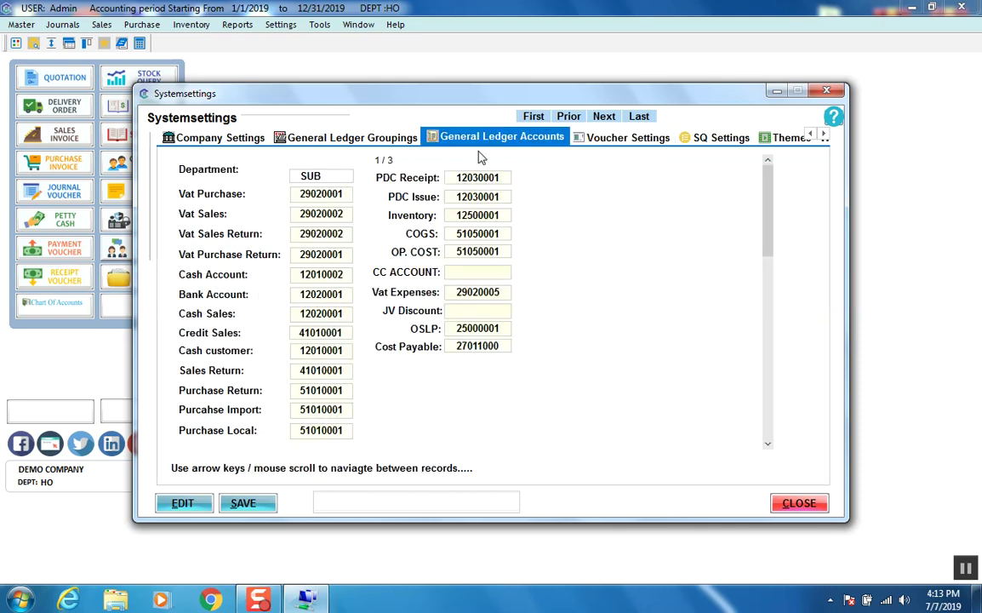
left_click(320, 293)
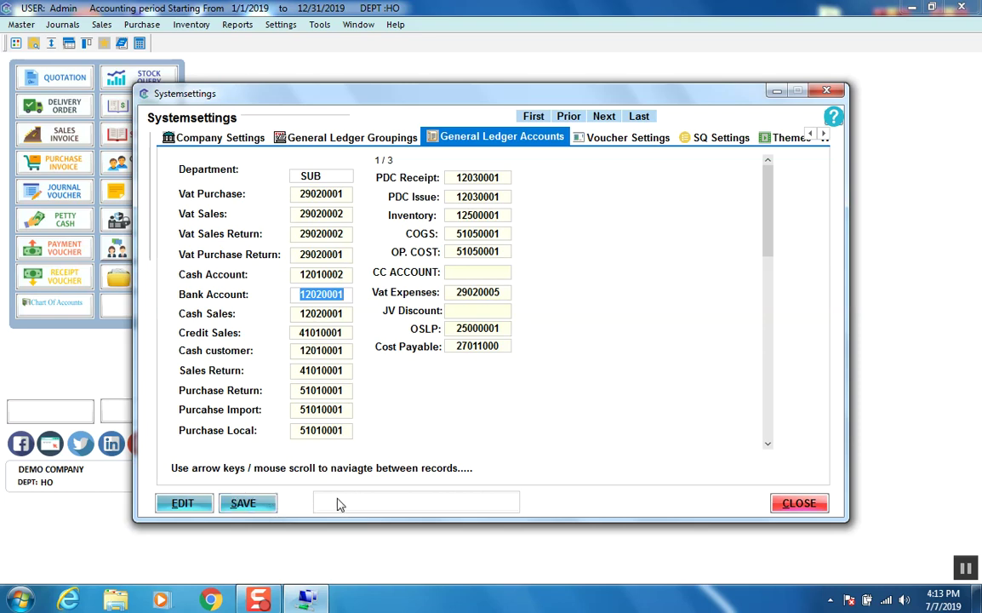
left_click(470, 124)
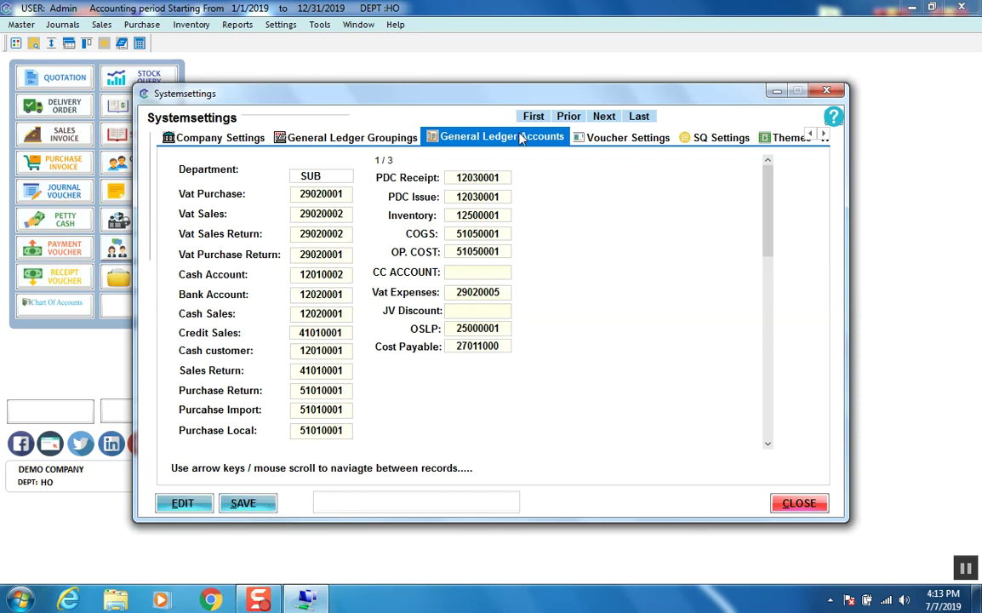
left_click(602, 143)
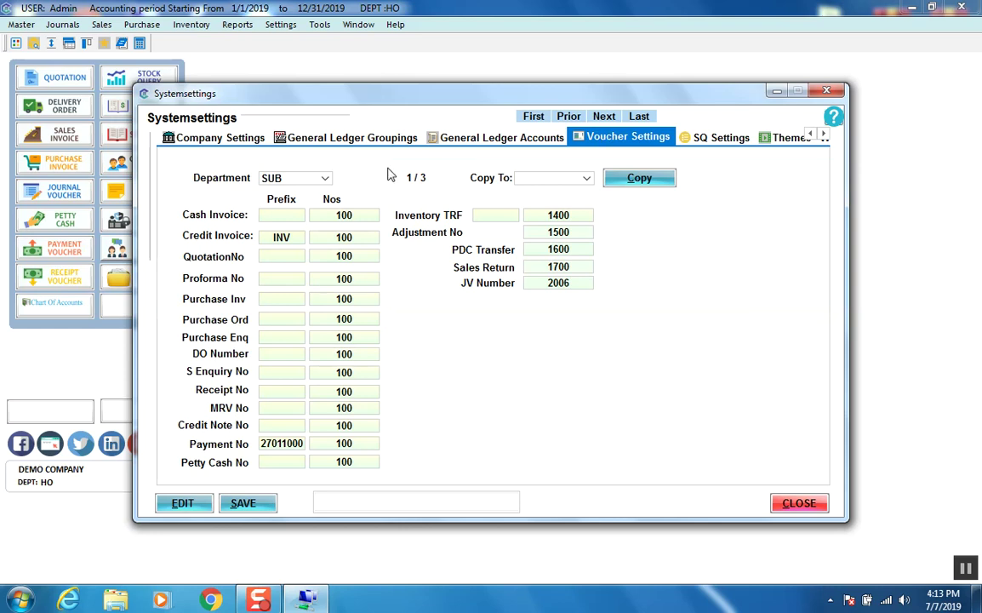
Step: Show the HO department's voucher prefixes and numbers, glancing at the Copy To list
left_click(326, 180)
left_click(292, 195)
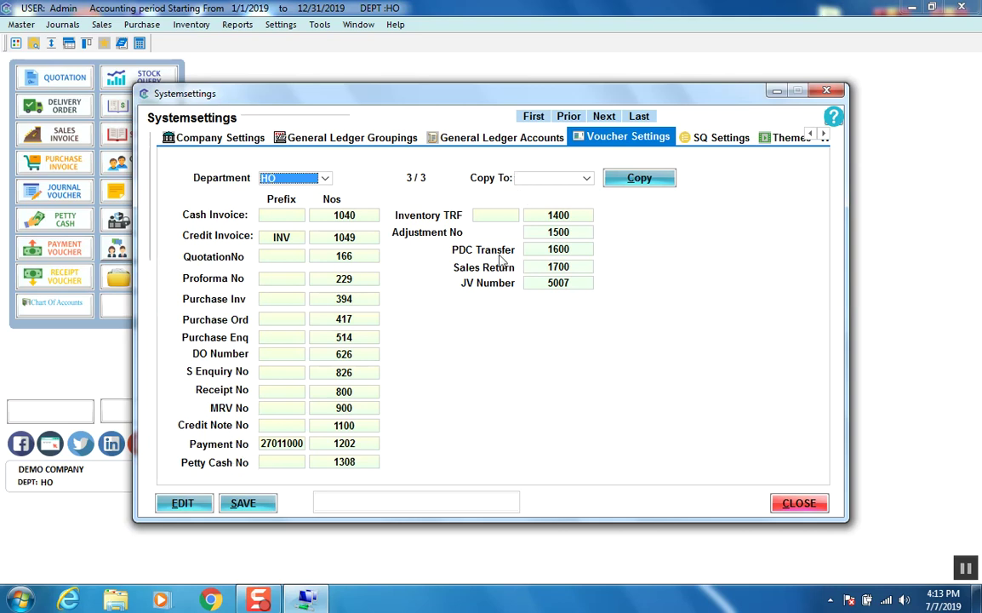
left_click(585, 180)
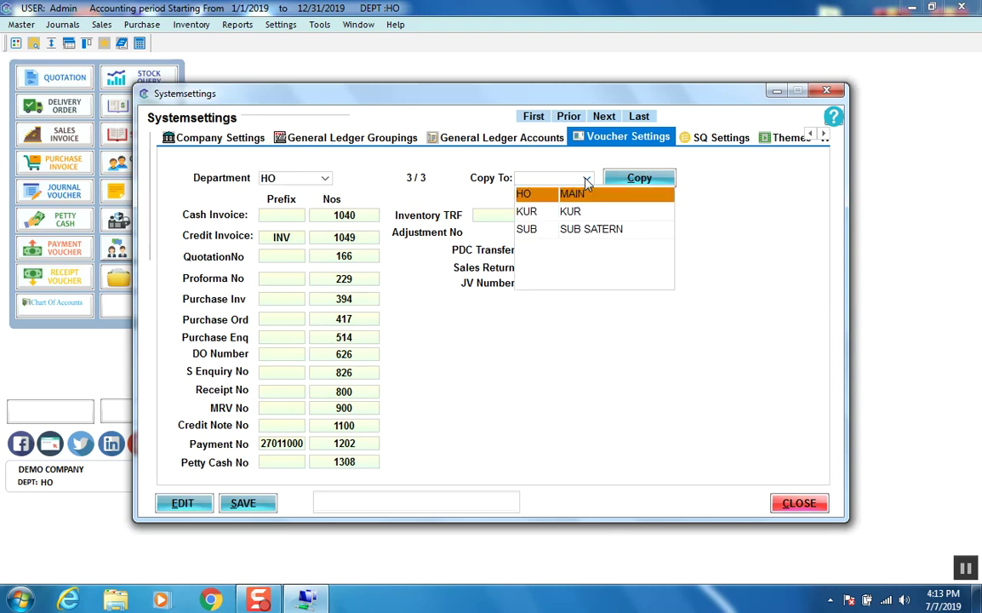
left_click(585, 180)
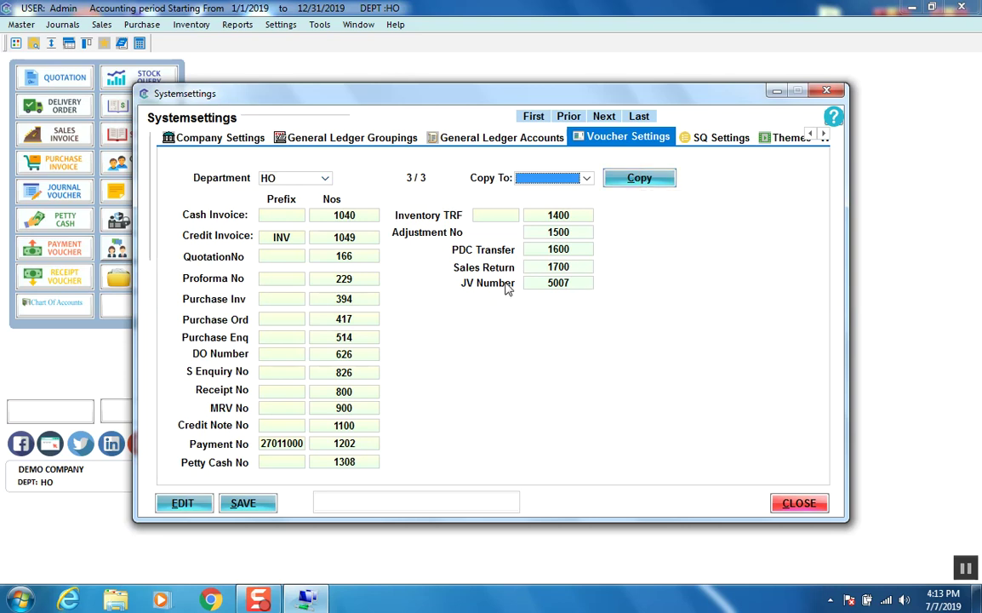
left_click(703, 148)
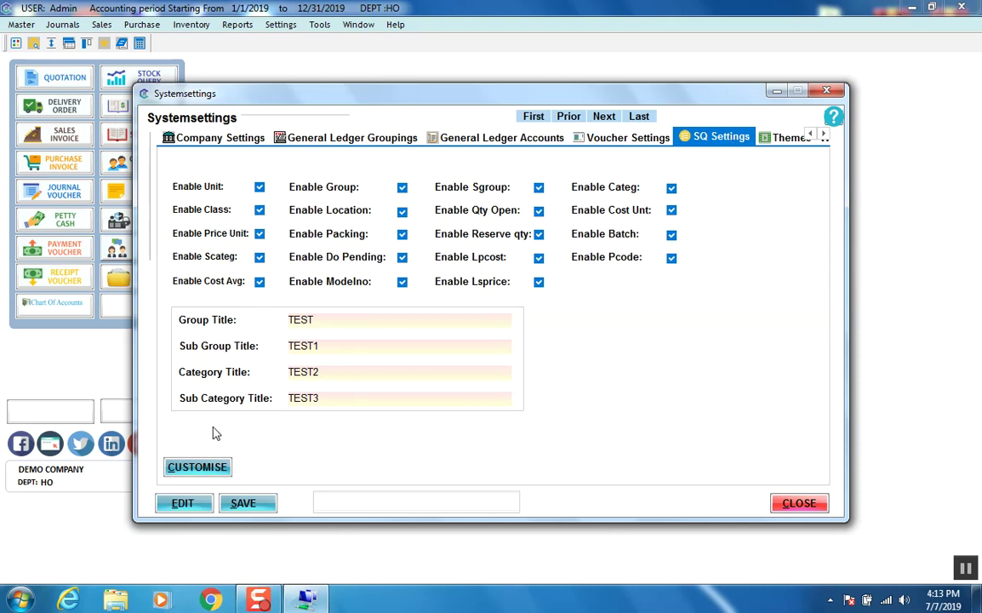
Step: Apply the Flat design Gray/Silver theme, then switch to Flat design Blue
left_click(770, 137)
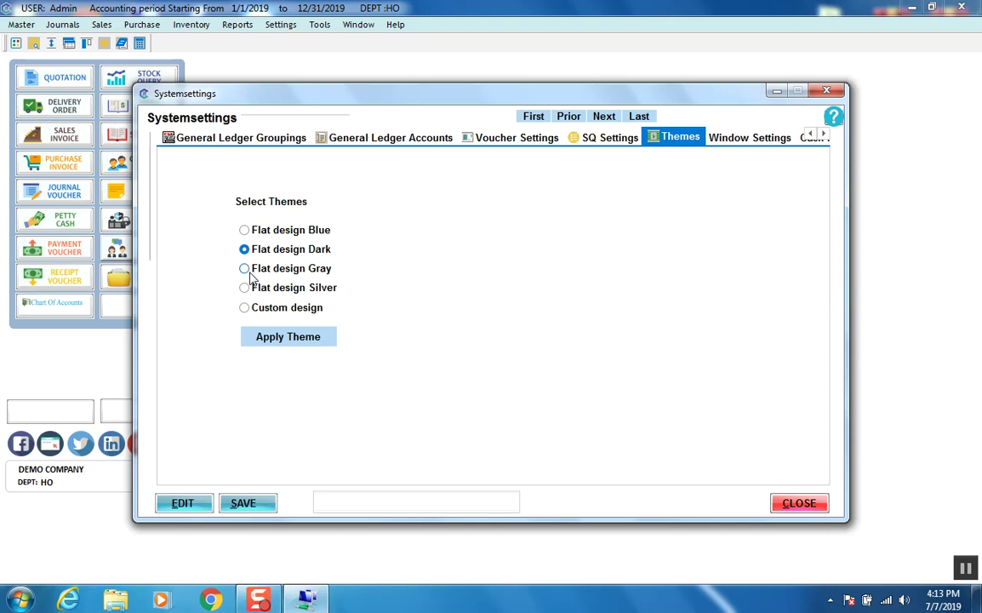
left_click(247, 271)
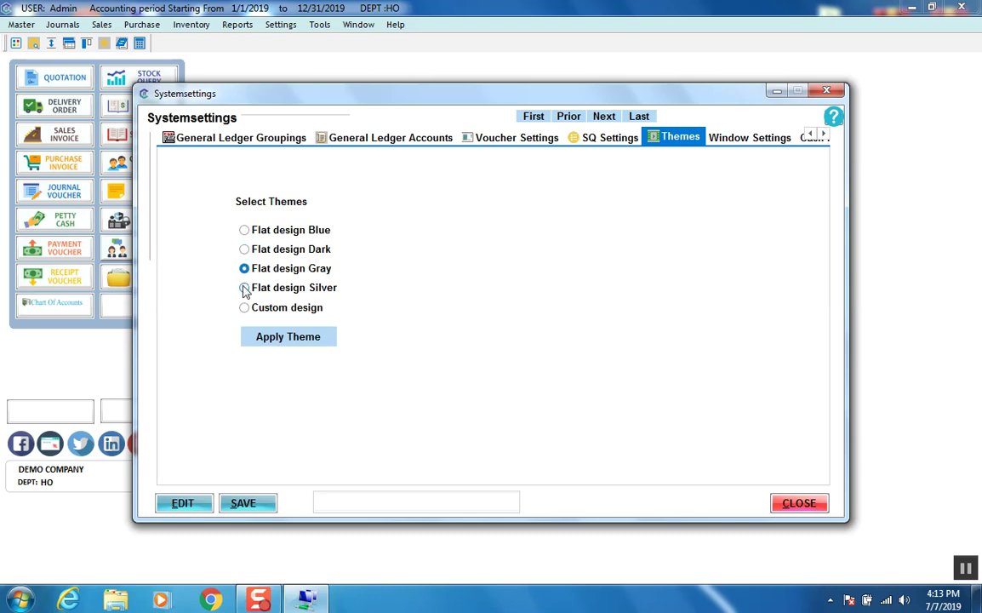
left_click(281, 340)
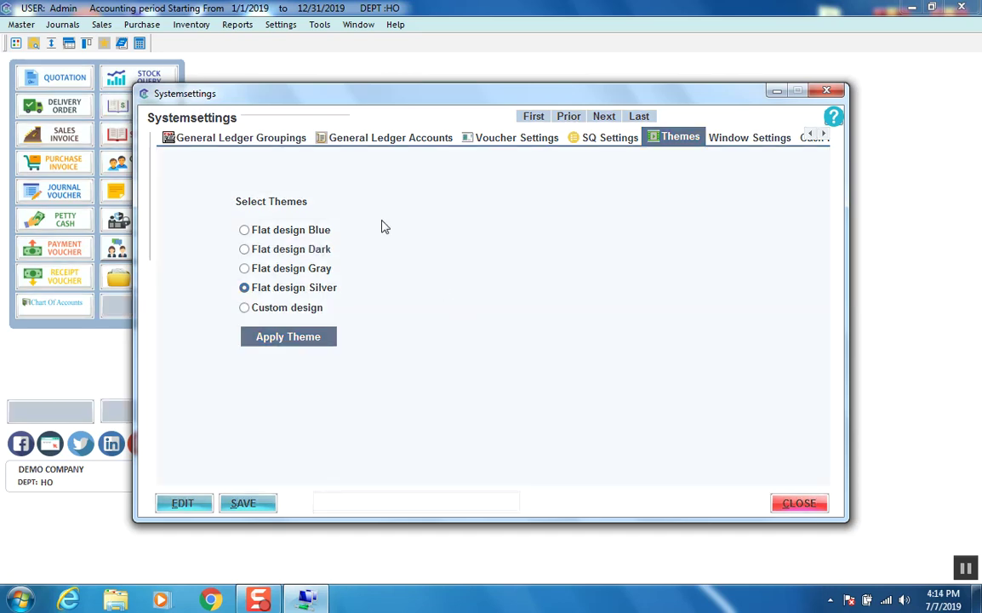
left_click(262, 232)
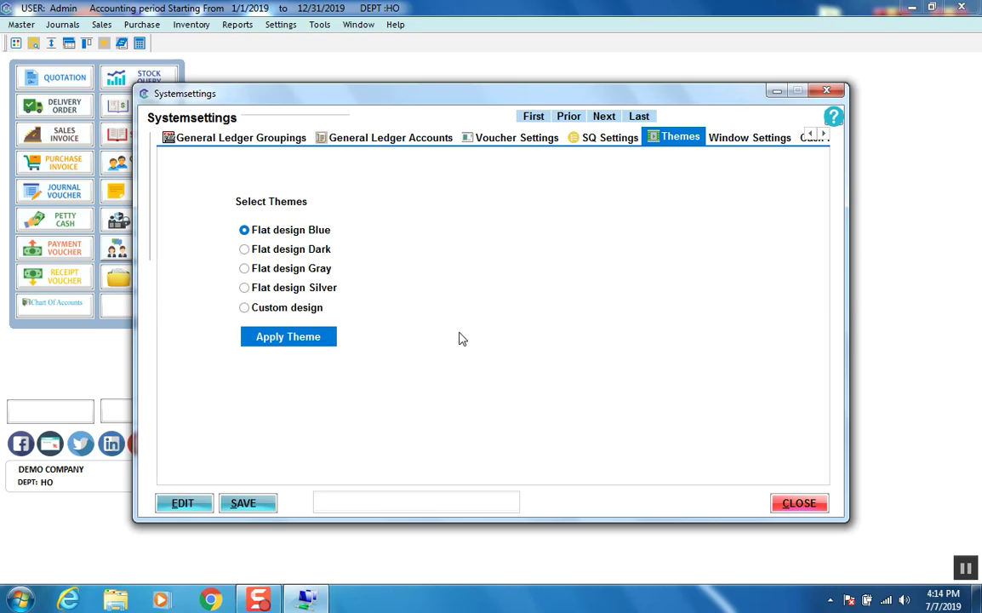
left_click(726, 143)
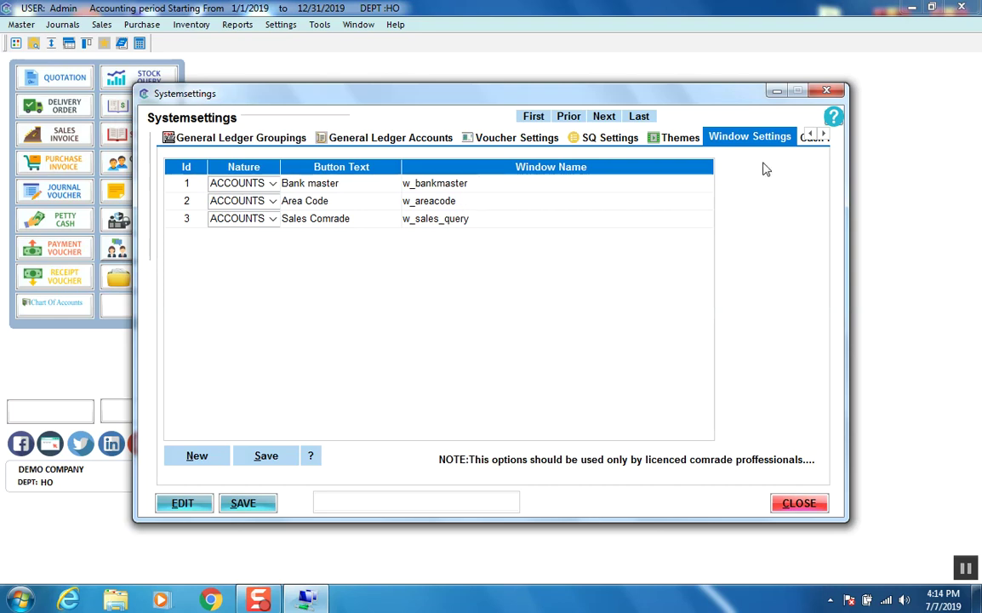
Step: Attempt a save, dismiss the password prompt, and exit System Settings confirming Yes
left_click(823, 135)
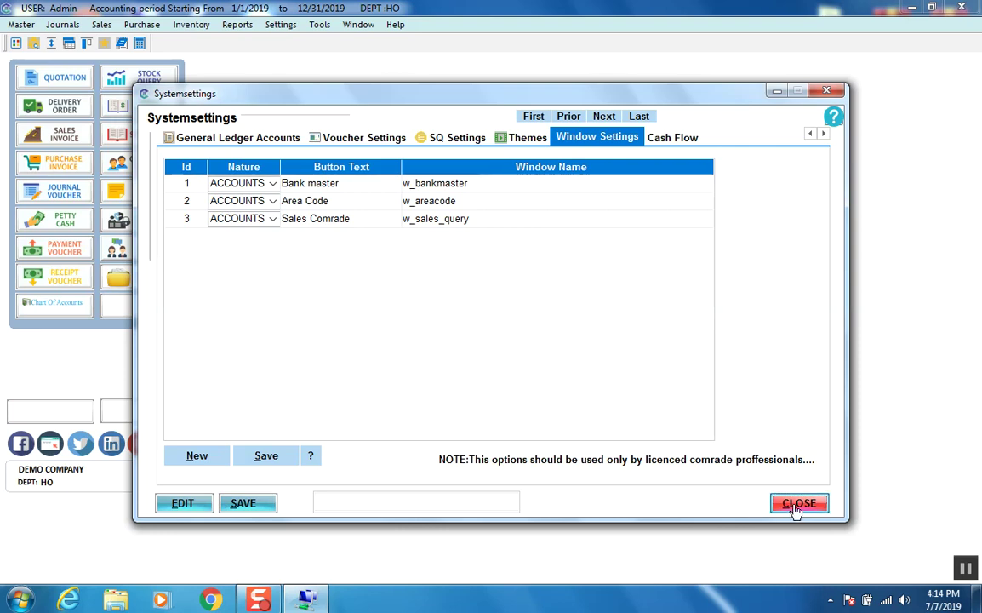
left_click(241, 506)
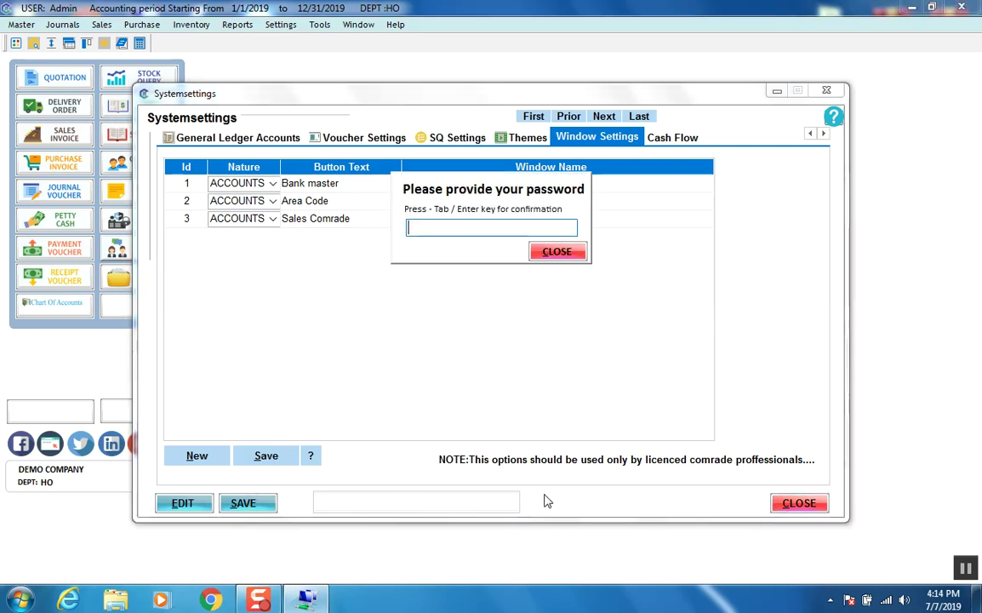
left_click(557, 251)
left_click(798, 508)
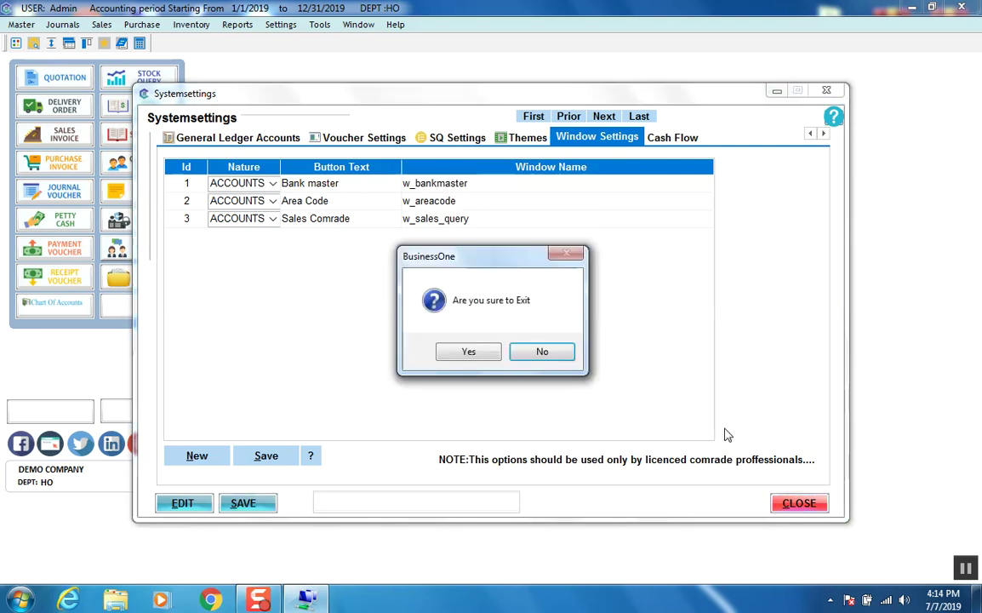
left_click(467, 356)
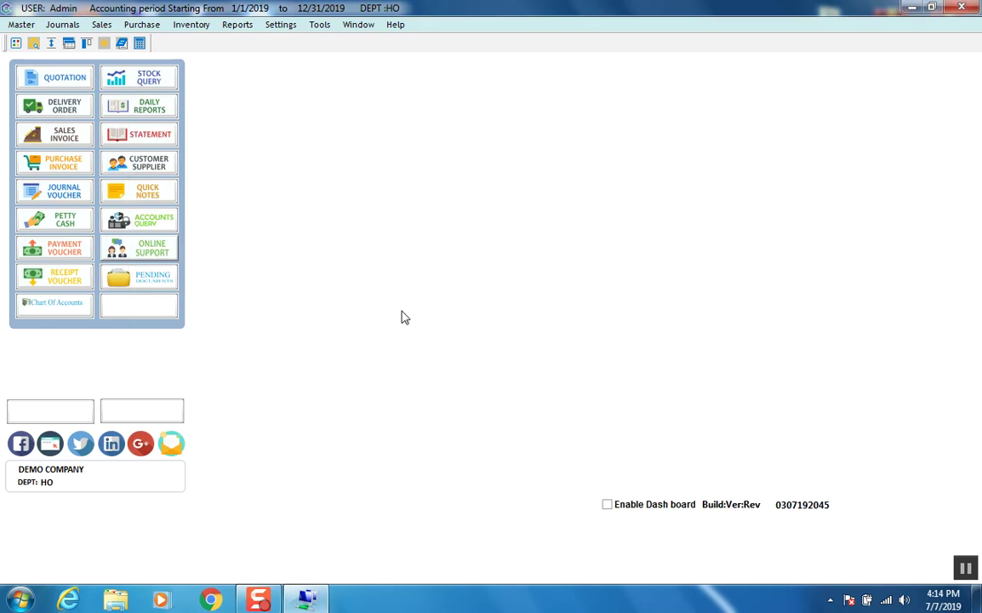
Step: Switch Enable Dash board on, off, then on again to show the Inventory items by Value chart
left_click(607, 504)
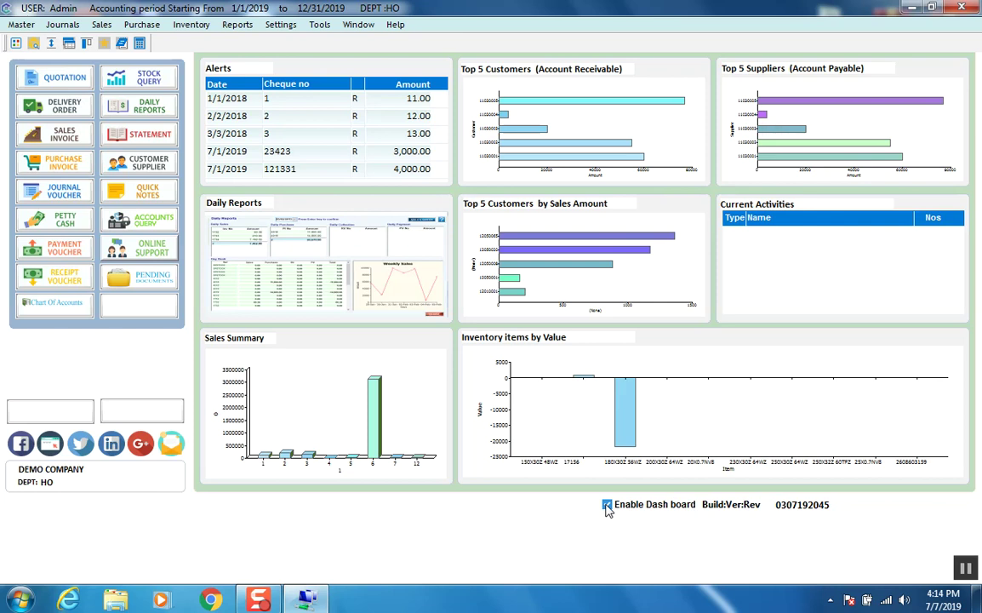
left_click(606, 504)
left_click(606, 505)
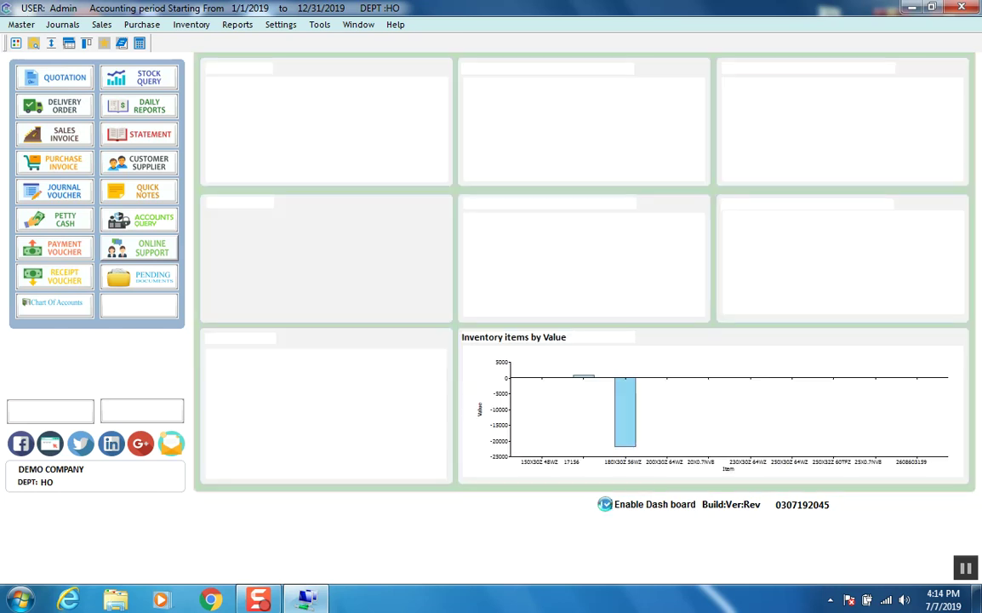